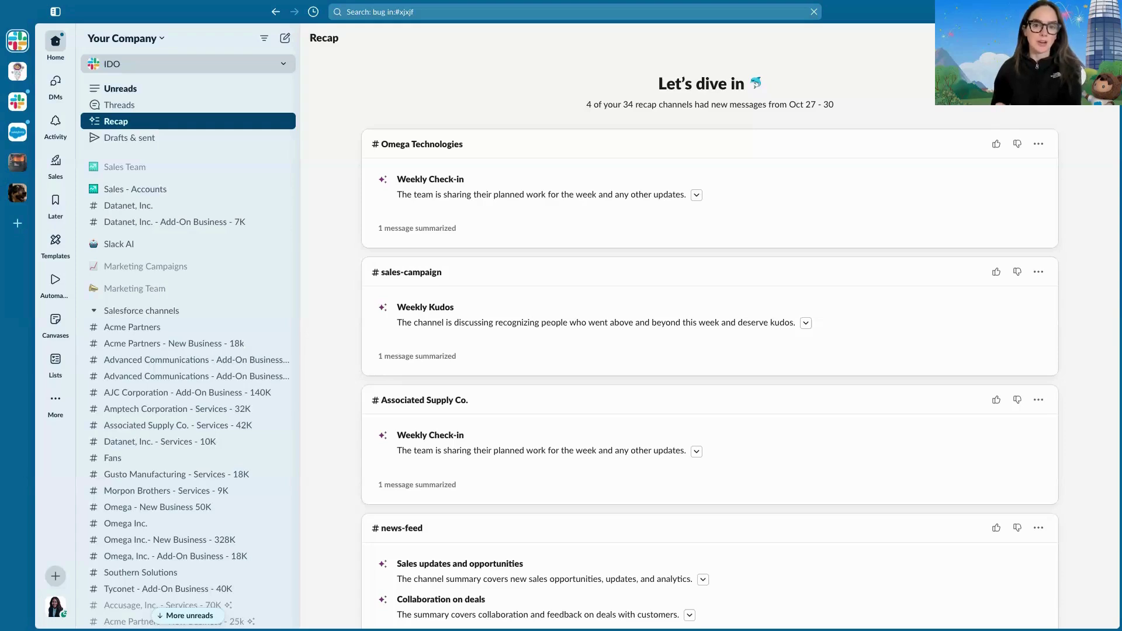
Create a channel named bugs-outage in the IDO workspace from the Bug intake and triage template.
{"action": "left_click", "coordinate": [50, 247]}
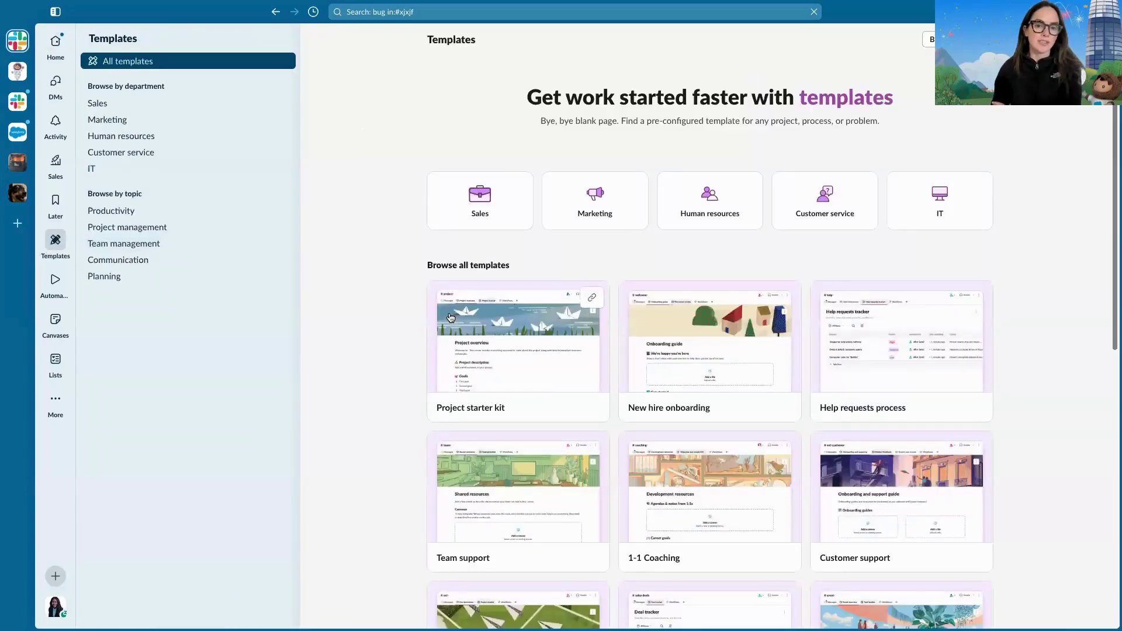
{"action": "scroll", "coordinate": [471, 401], "scroll_direction": "down", "scroll_amount": 8}
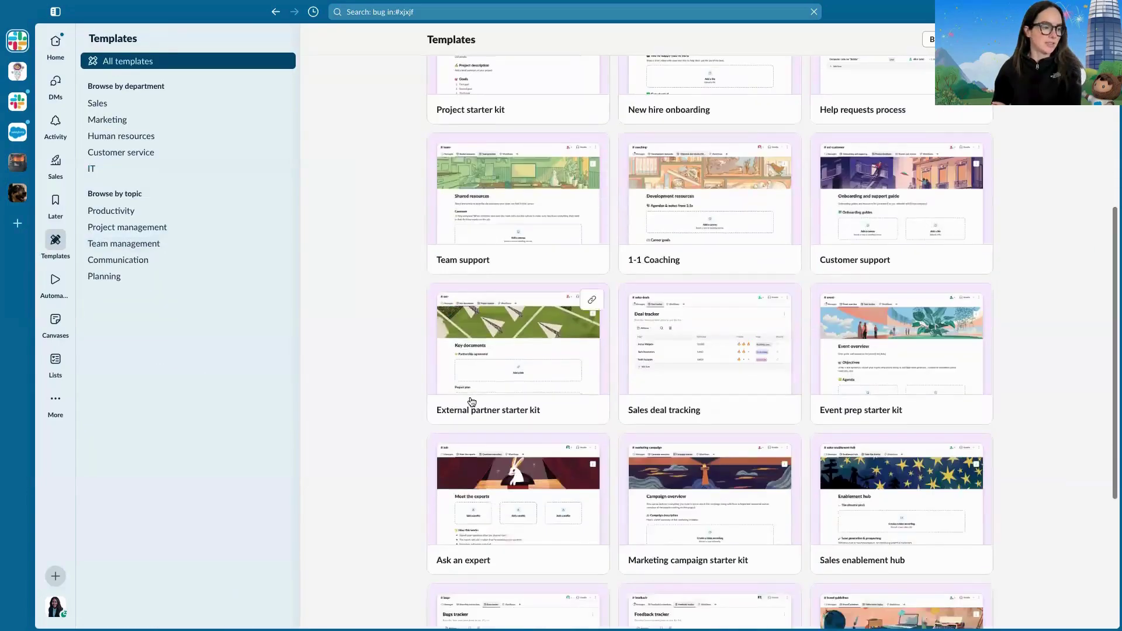
{"action": "left_click", "coordinate": [495, 453]}
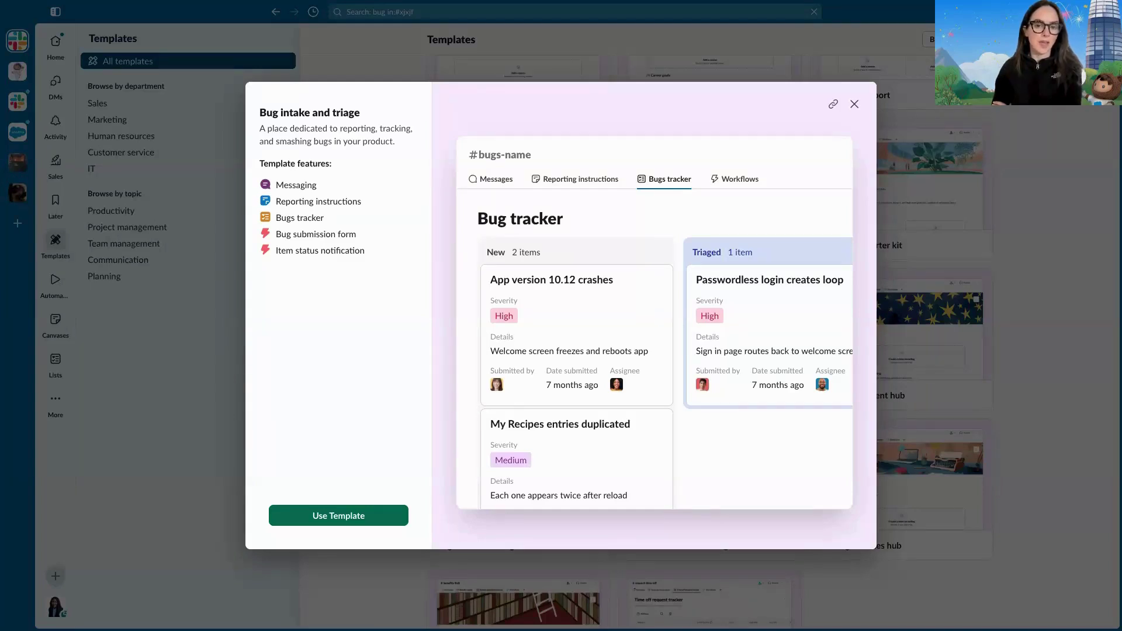
{"action": "left_click", "coordinate": [373, 514]}
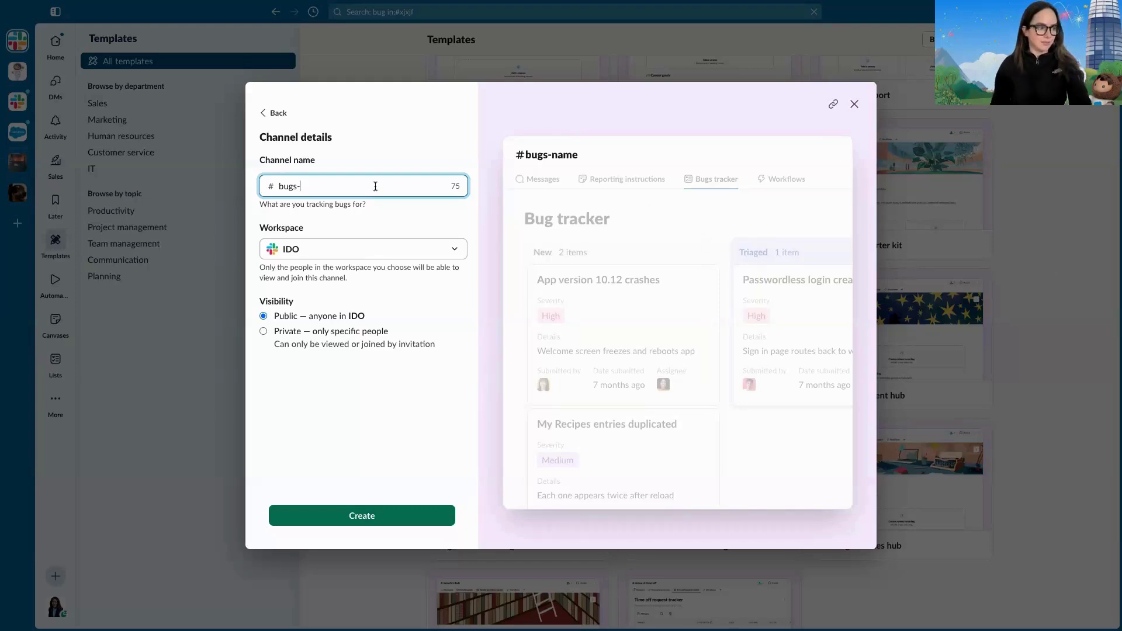
{"action": "type", "text": "outage"}
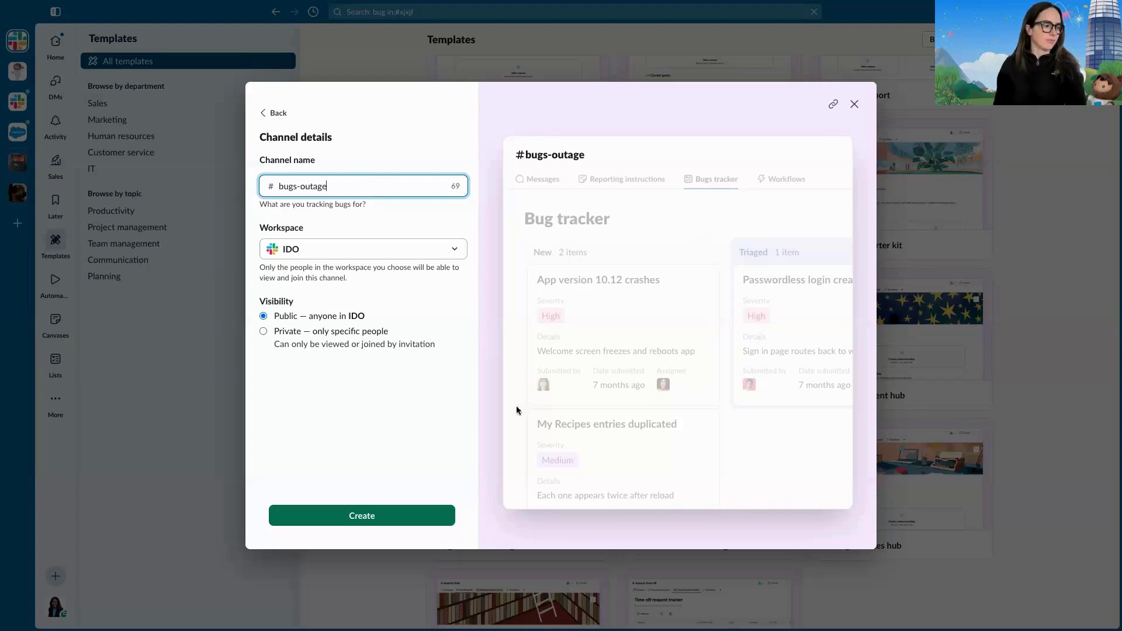
{"action": "left_click", "coordinate": [442, 510]}
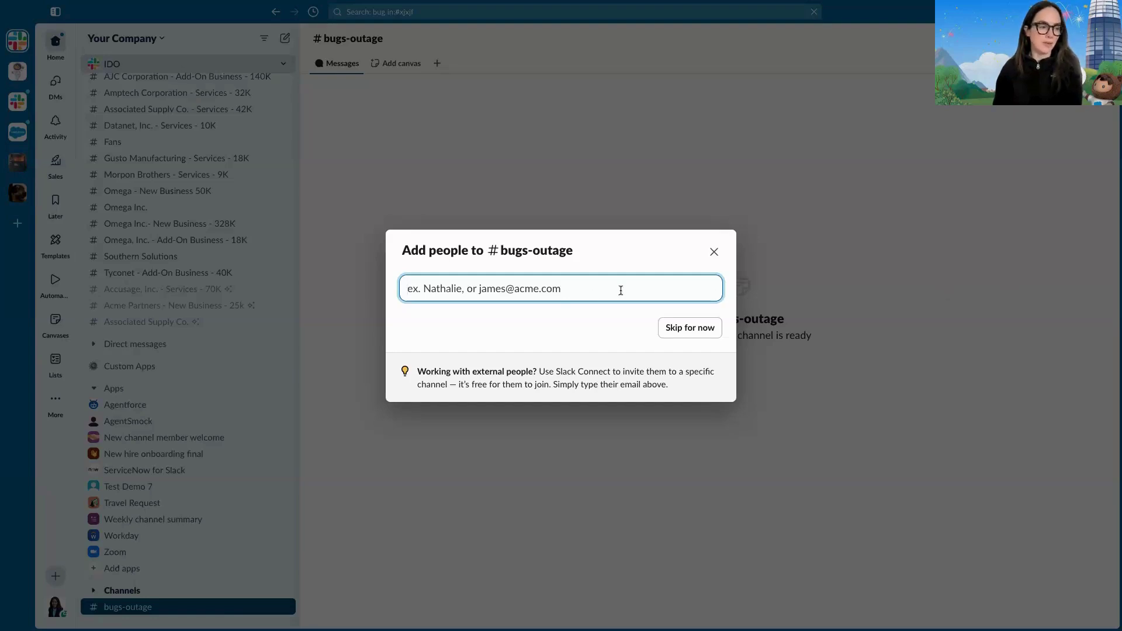
Search for the coworker by name and add them to the bugs-outage channel.
{"action": "type", "text": "nath"}
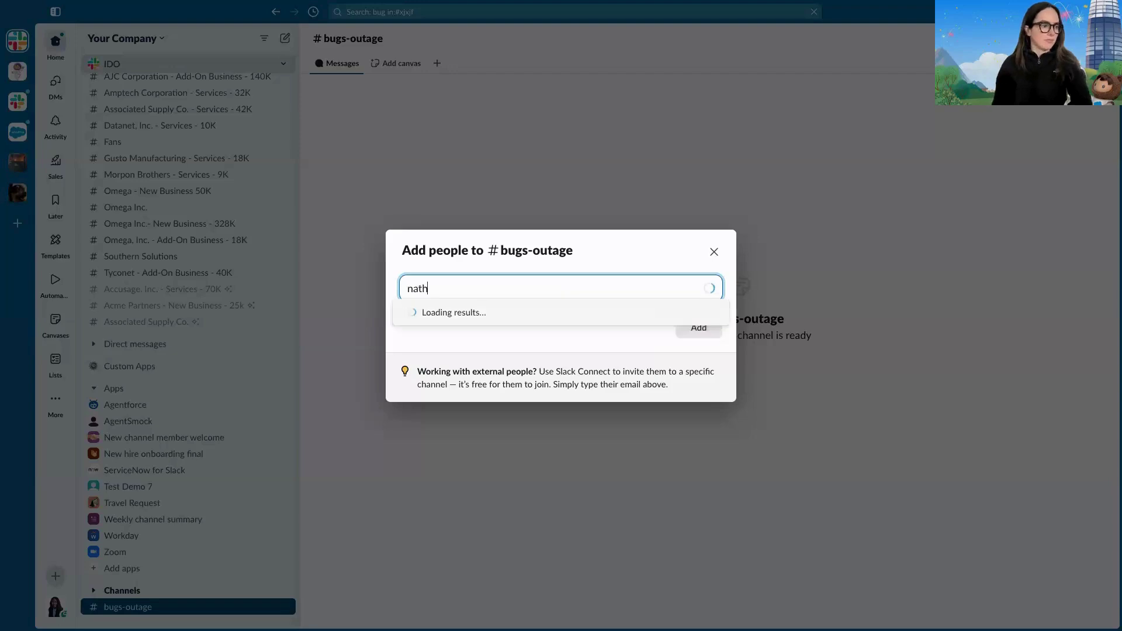
{"action": "key", "text": "Return"}
{"action": "left_click", "coordinate": [699, 329]}
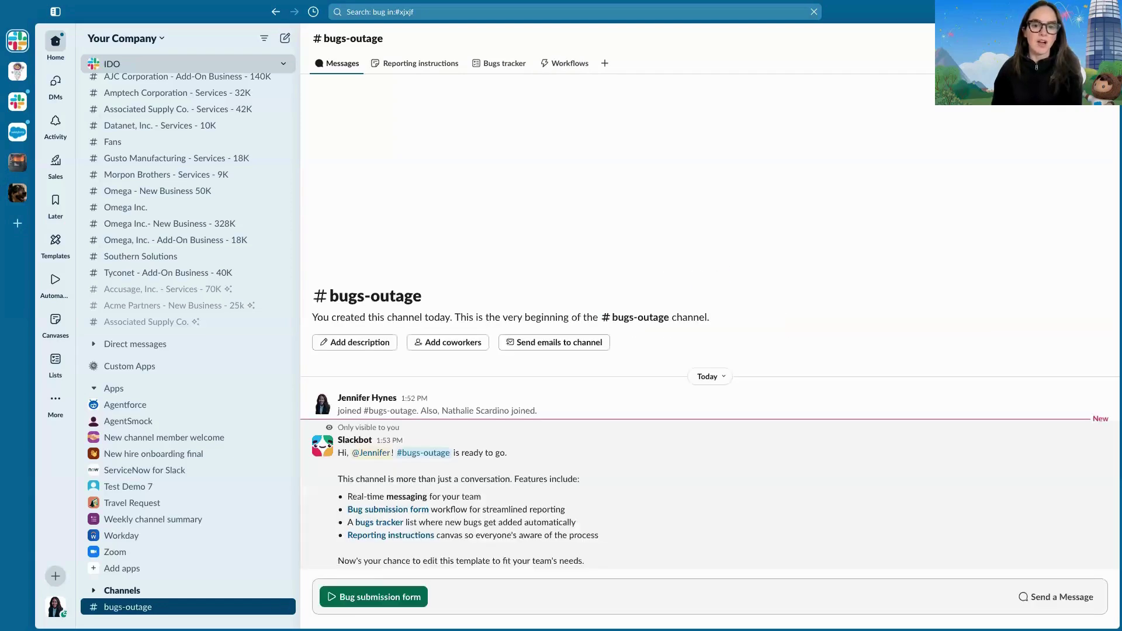
Start the Bug submission form workflow from the channel's Reporting instructions canvas, with bugs-outage as the conversation it runs from.
{"action": "left_click", "coordinate": [413, 65]}
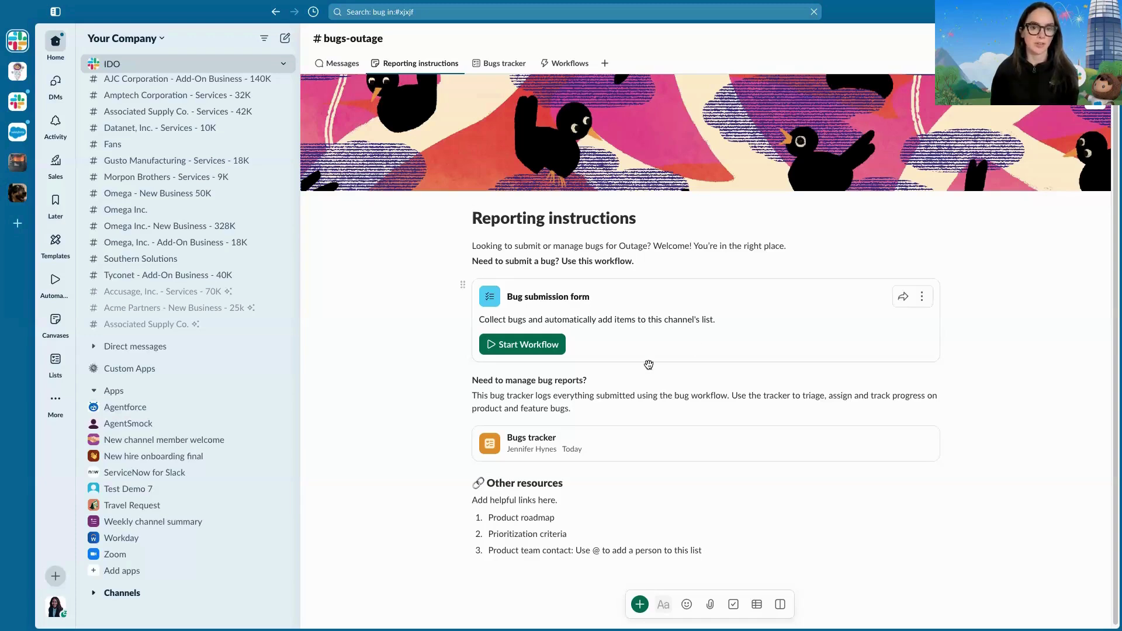
{"action": "left_click", "coordinate": [546, 343]}
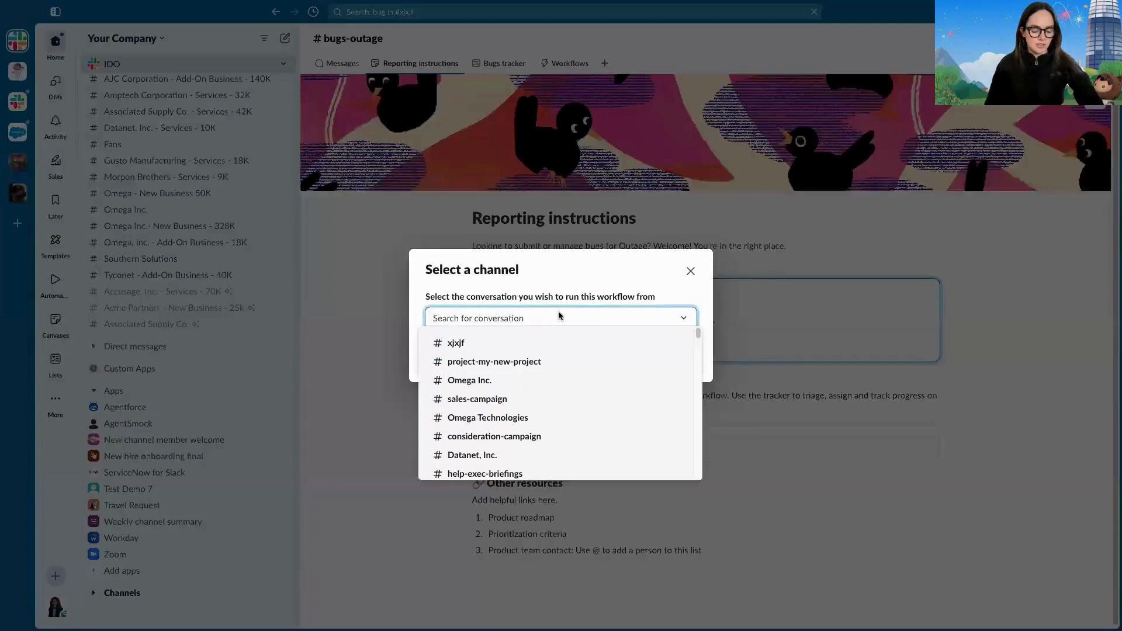
{"action": "type", "text": "bugs-intak"}
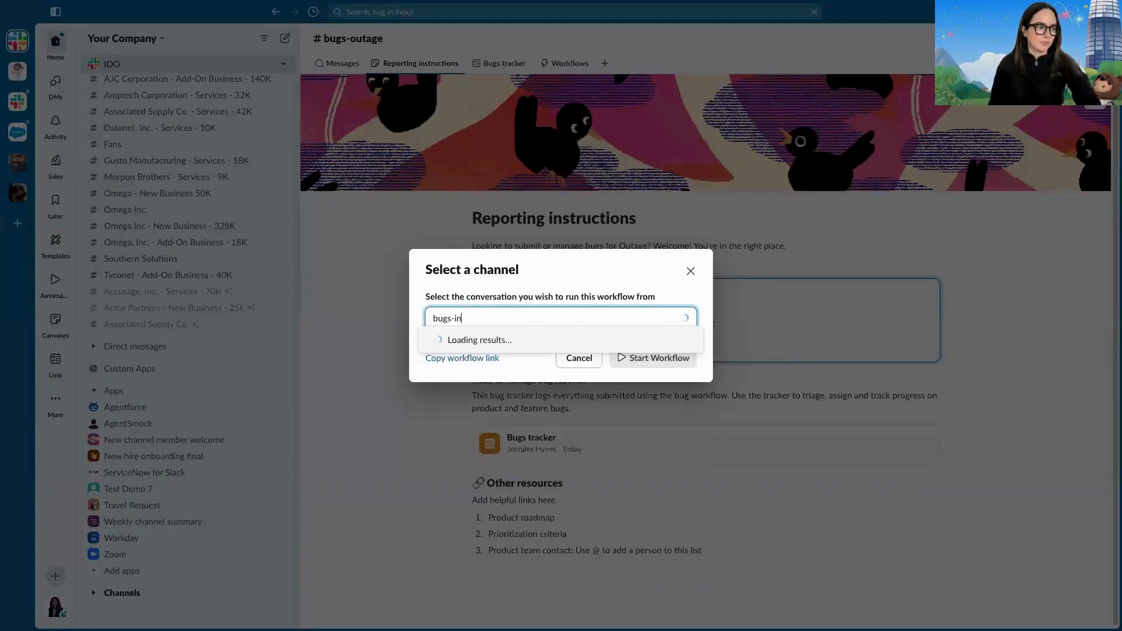
{"action": "key", "text": "BackSpace"}
{"action": "key", "text": "BackSpace"}
{"action": "key", "text": "BackSpace"}
{"action": "key", "text": "BackSpace"}
{"action": "key", "text": "BackSpace"}
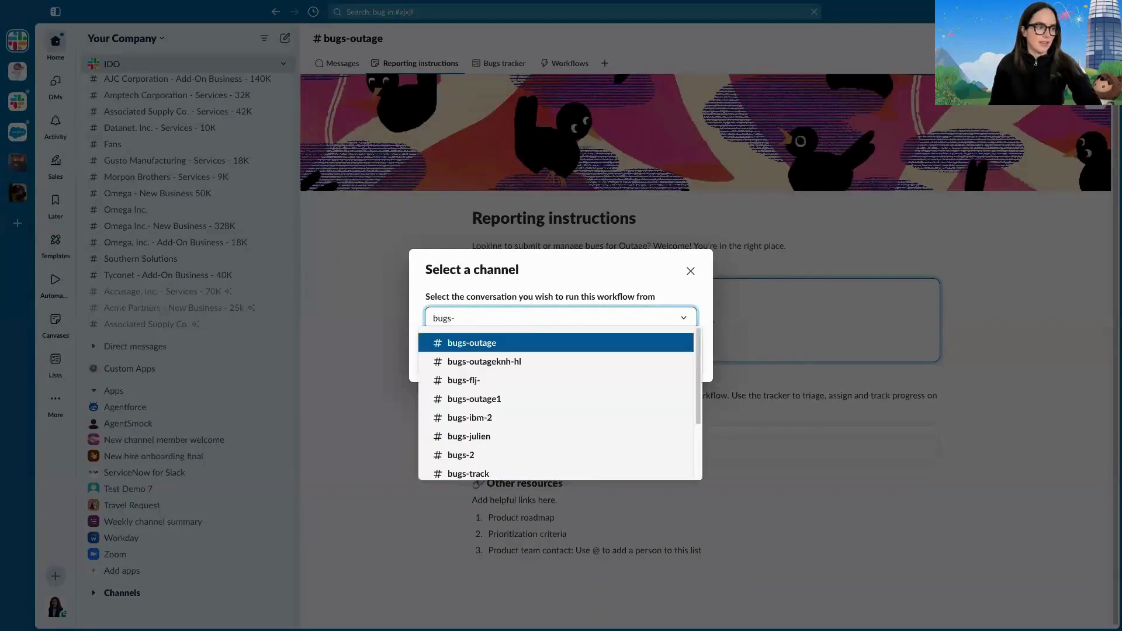
{"action": "type", "text": "out"}
{"action": "left_click", "coordinate": [571, 341]}
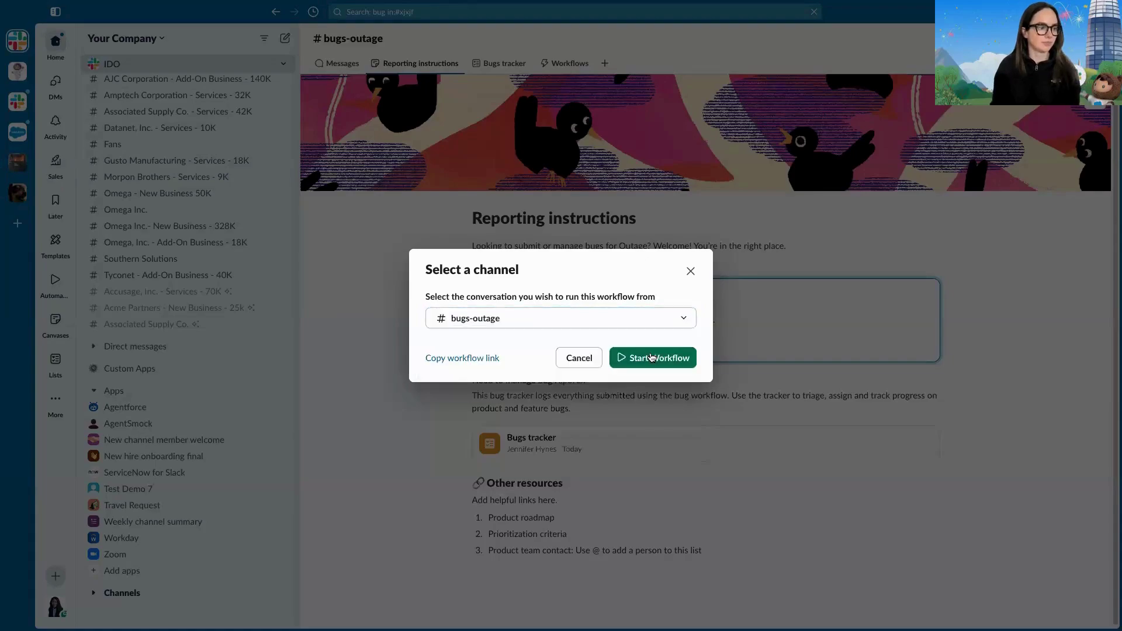
{"action": "left_click", "coordinate": [652, 357]}
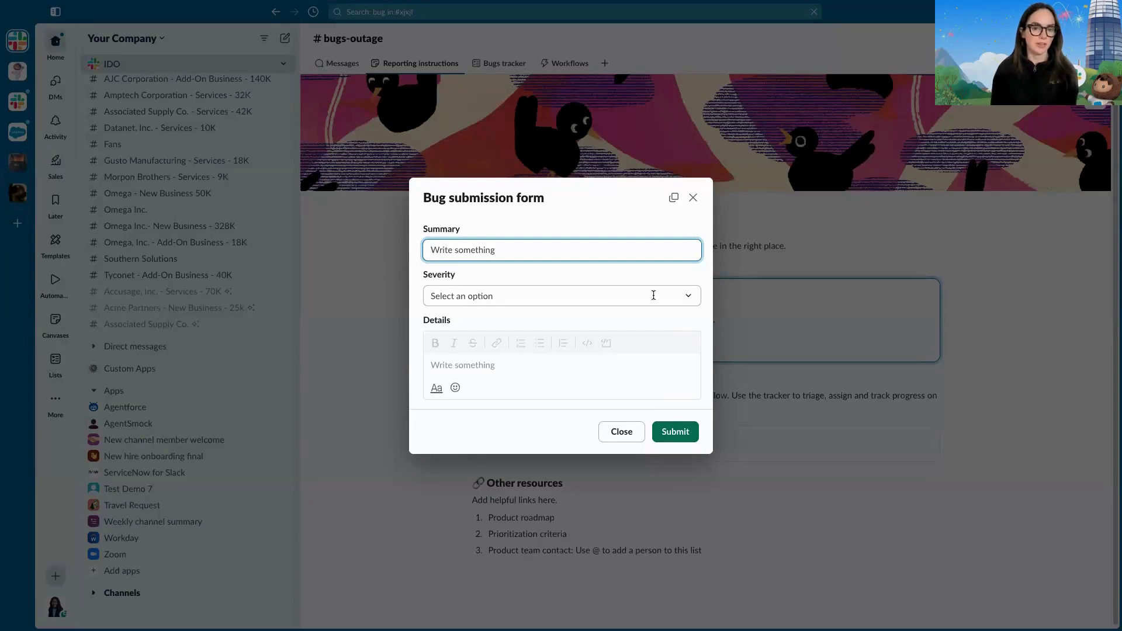
Submit a bug report with summary "It Outage", severity High and details "Users unable to login to software.".
{"action": "type", "text": "It "}
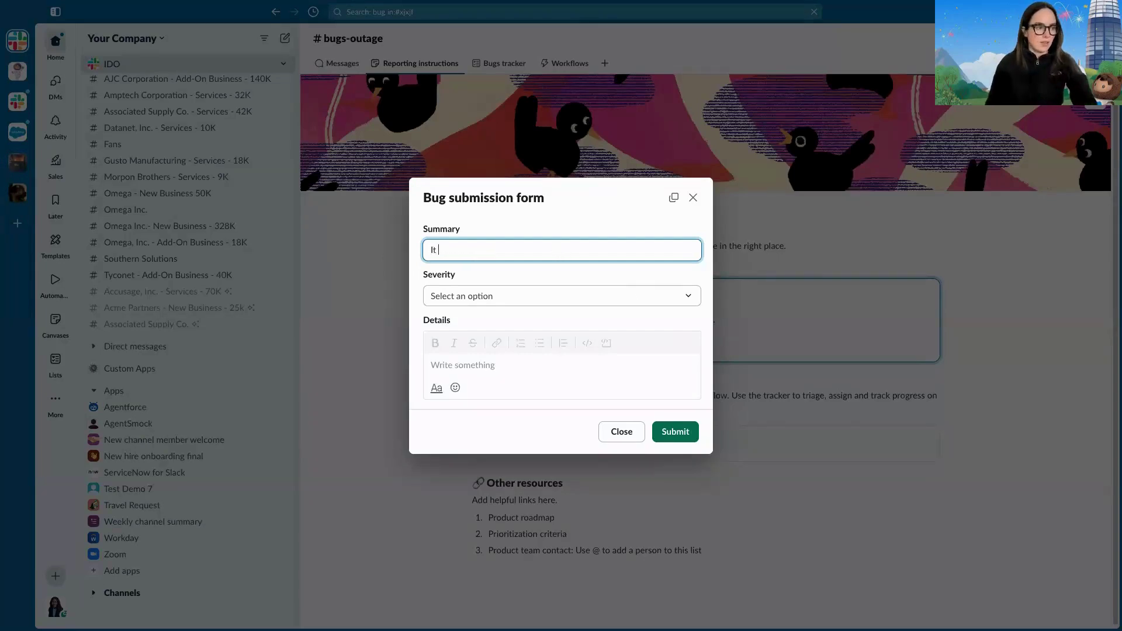
{"action": "type", "text": "Outage"}
{"action": "left_click", "coordinate": [566, 297]}
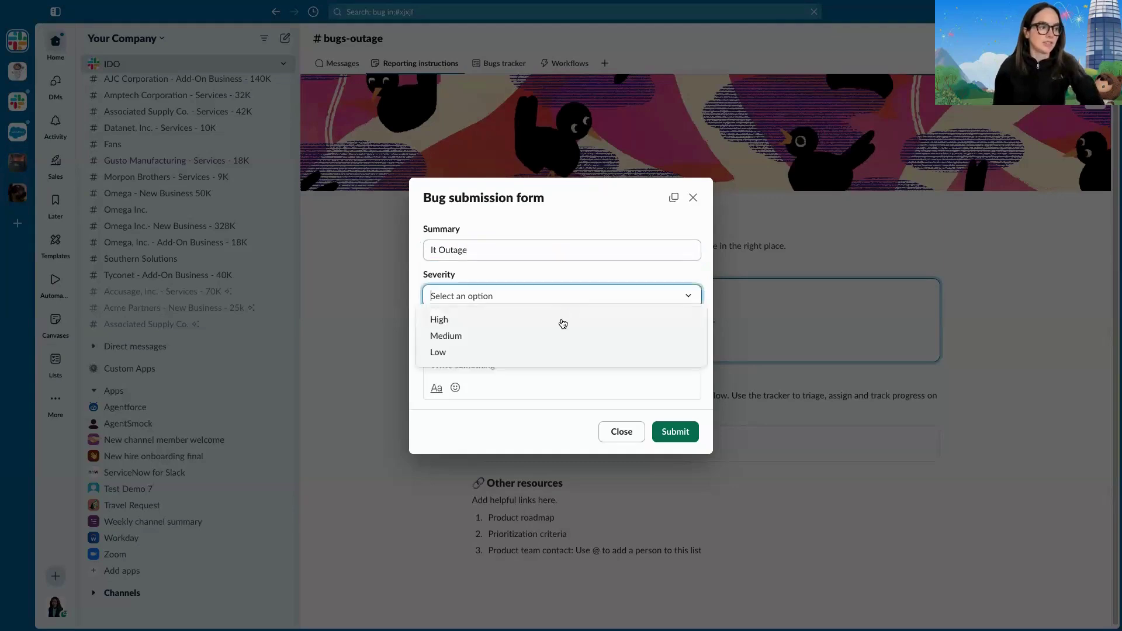
{"action": "left_click", "coordinate": [556, 321]}
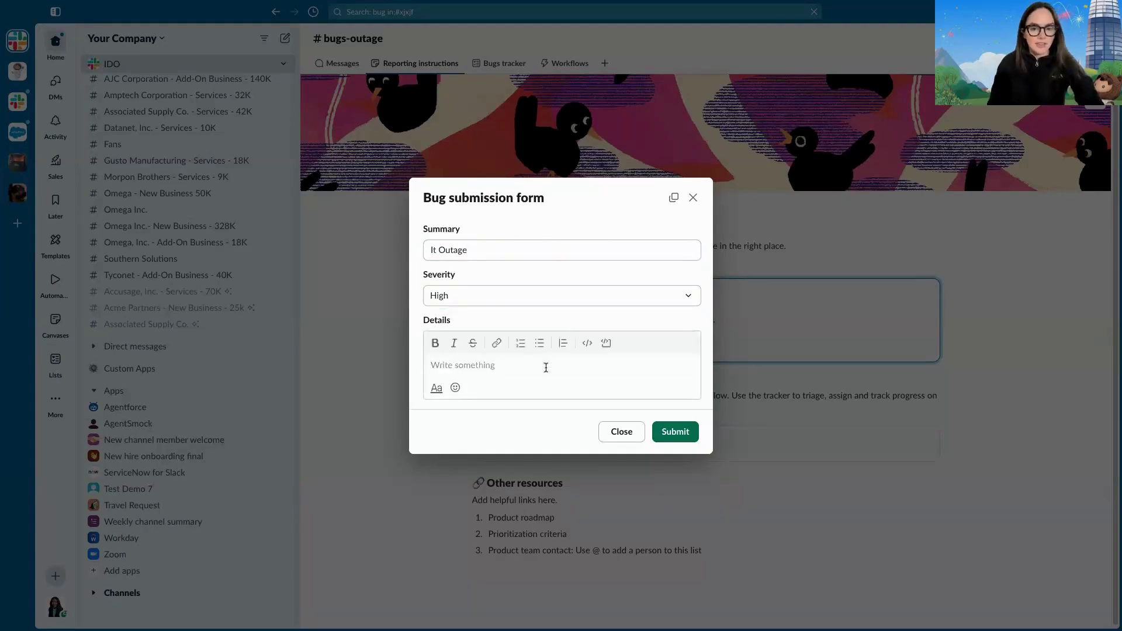
{"action": "type", "text": "Users "}
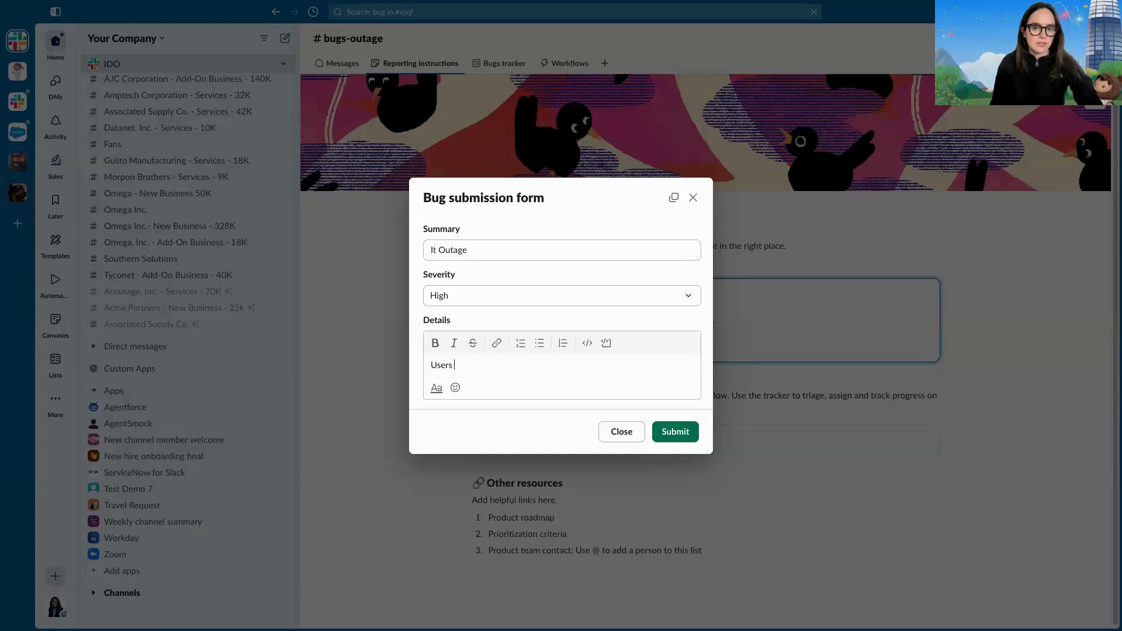
{"action": "type", "text": "unable to login "}
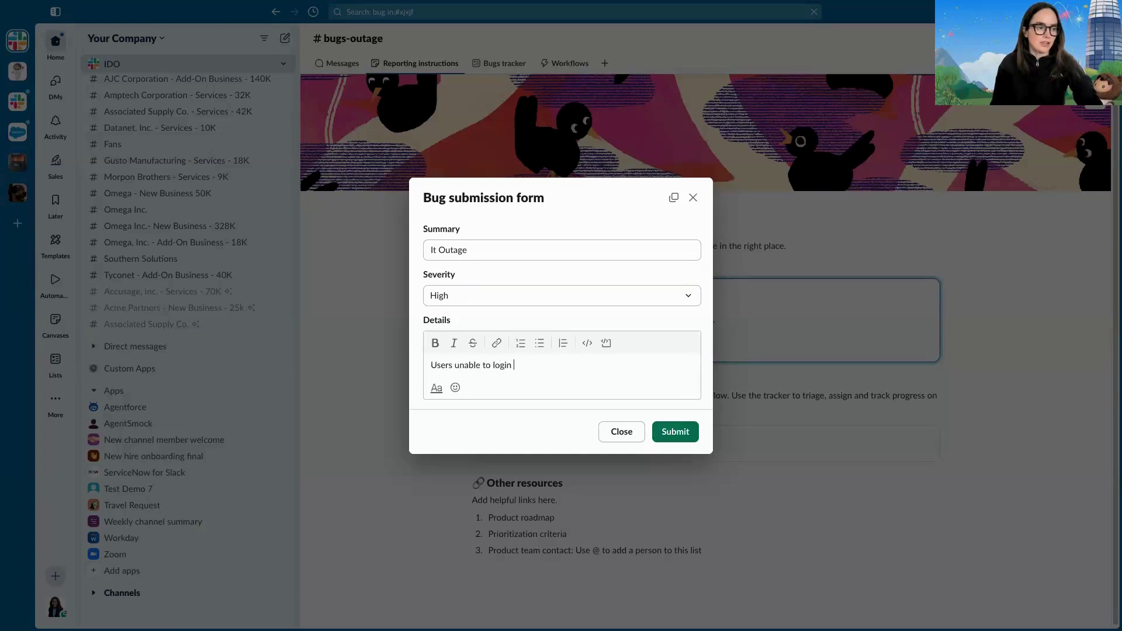
{"action": "type", "text": "to sof"}
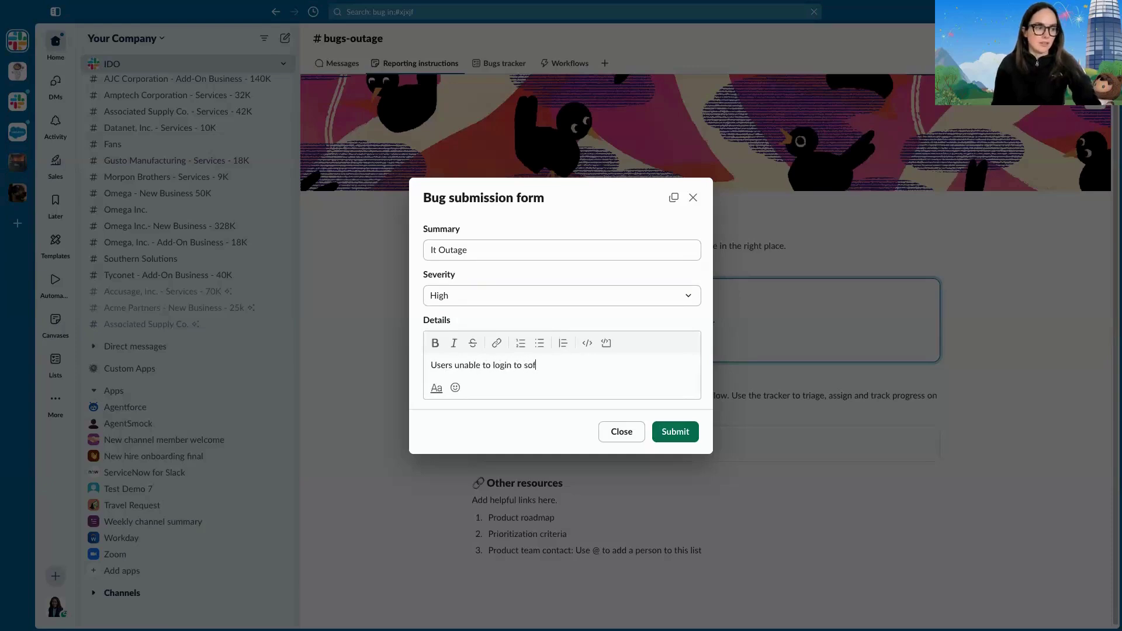
{"action": "type", "text": "tware."}
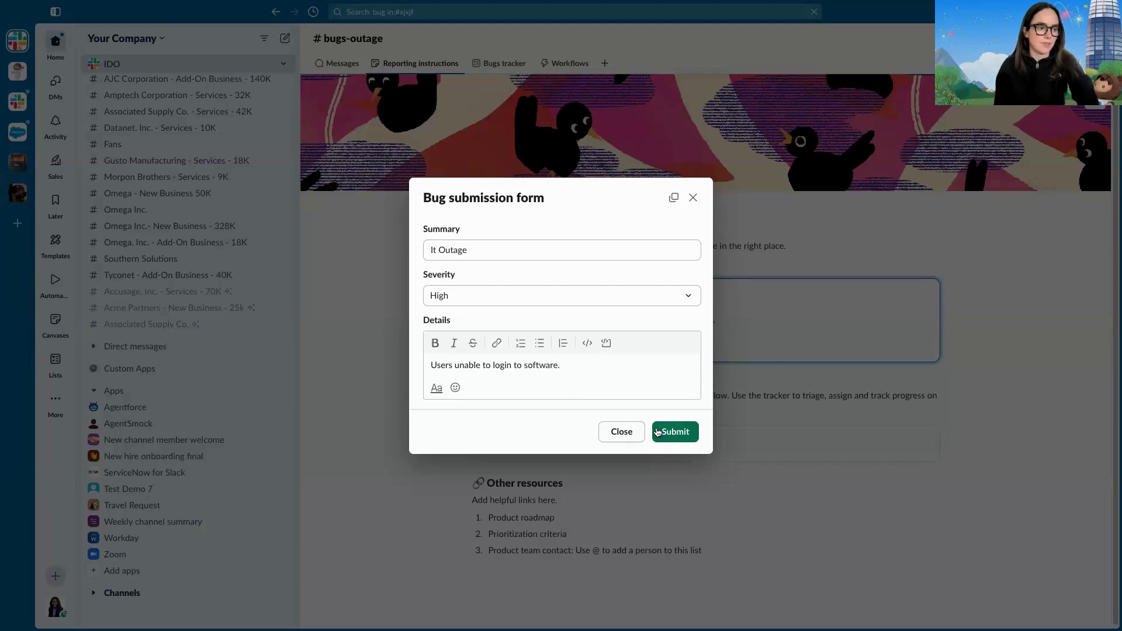
{"action": "left_click", "coordinate": [664, 431]}
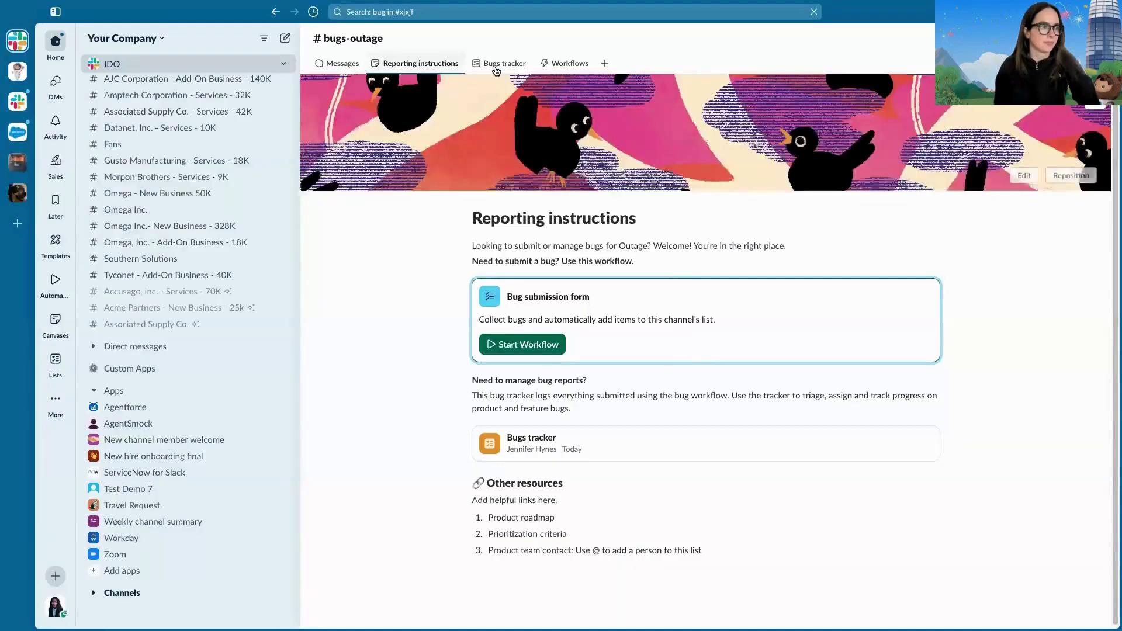
Open the channel's Bugs tracker list and examine the logged bugs and their assignees.
{"action": "left_click", "coordinate": [500, 66]}
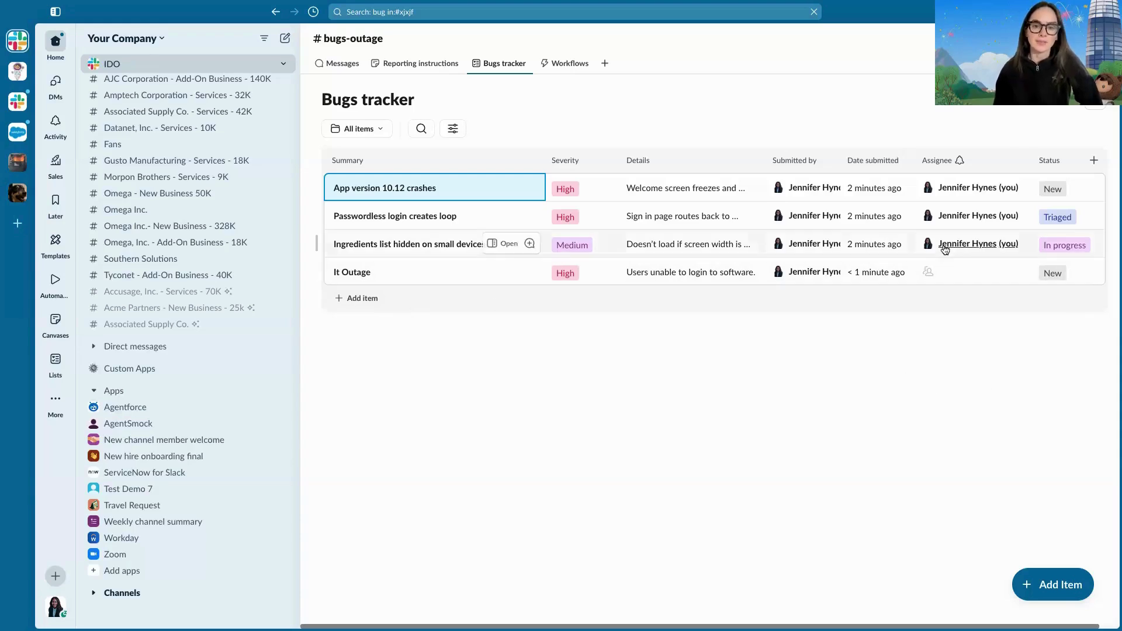
{"action": "mouse_move", "coordinate": [942, 245]}
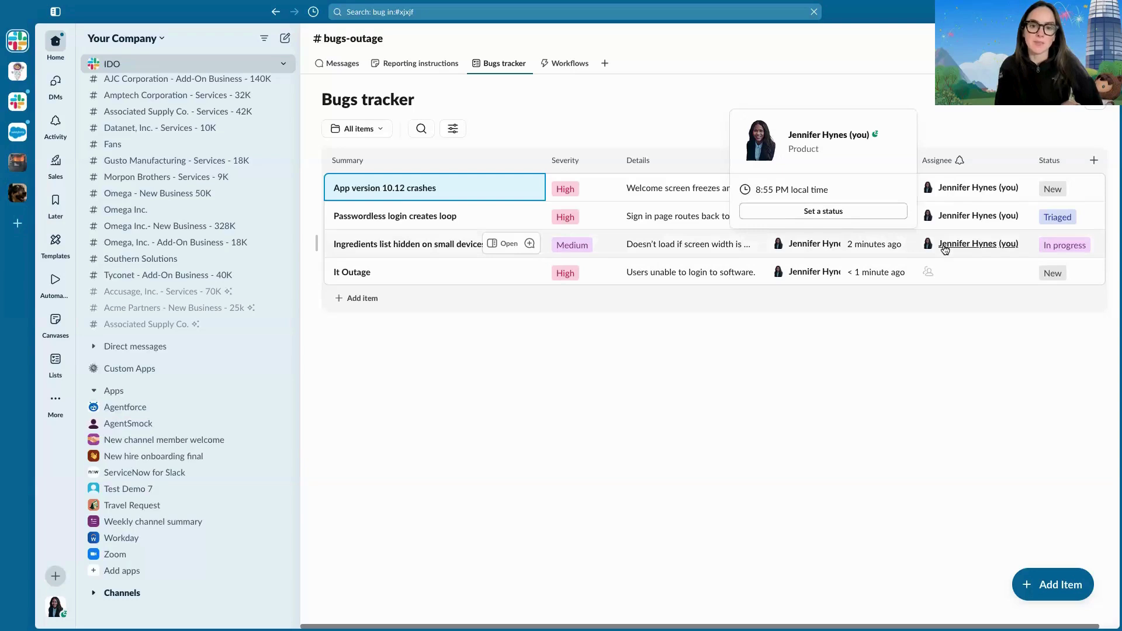